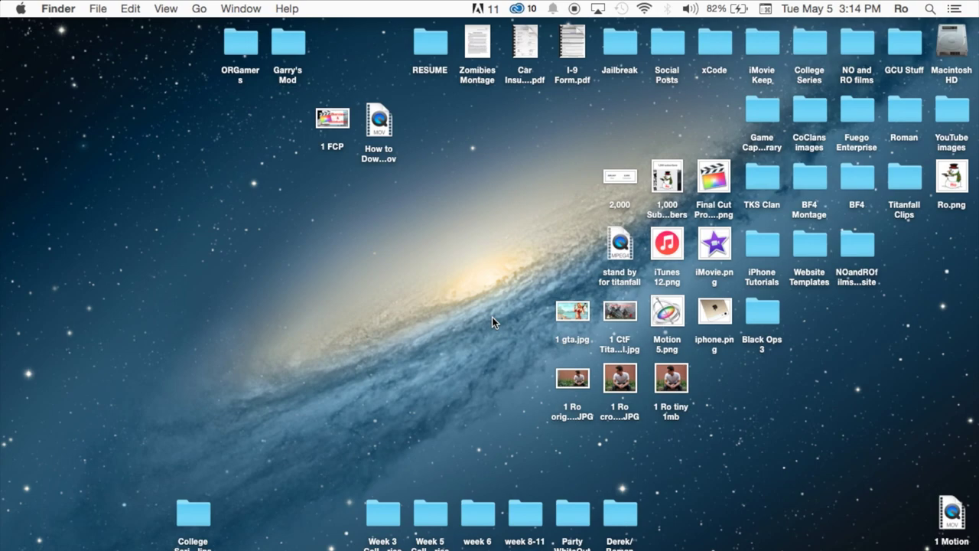
Reveal the Dock to reach the Final Cut Pro icon.
mouse_move(2, 147)
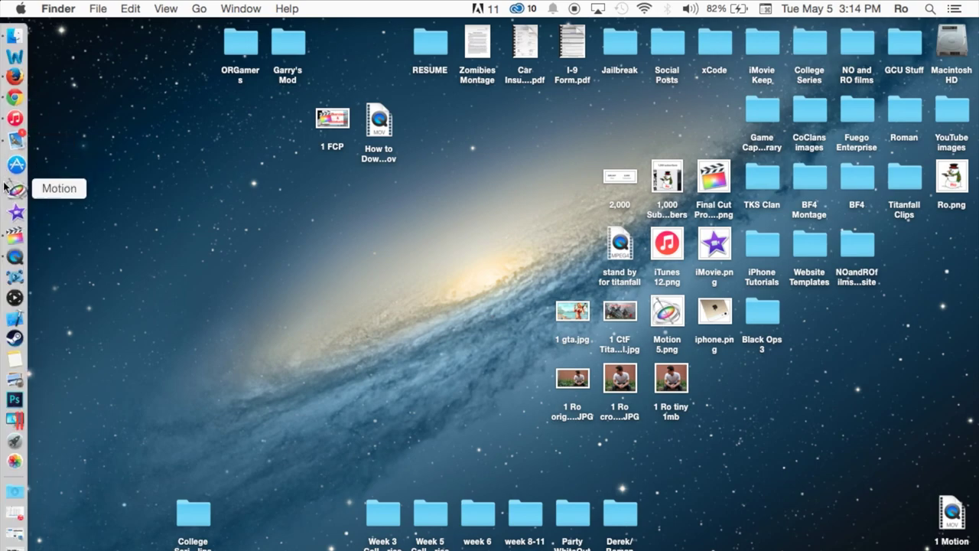
Launch Final Cut Pro and preview the film library's Final Cut Pro Tutorial project.
left_click(9, 229)
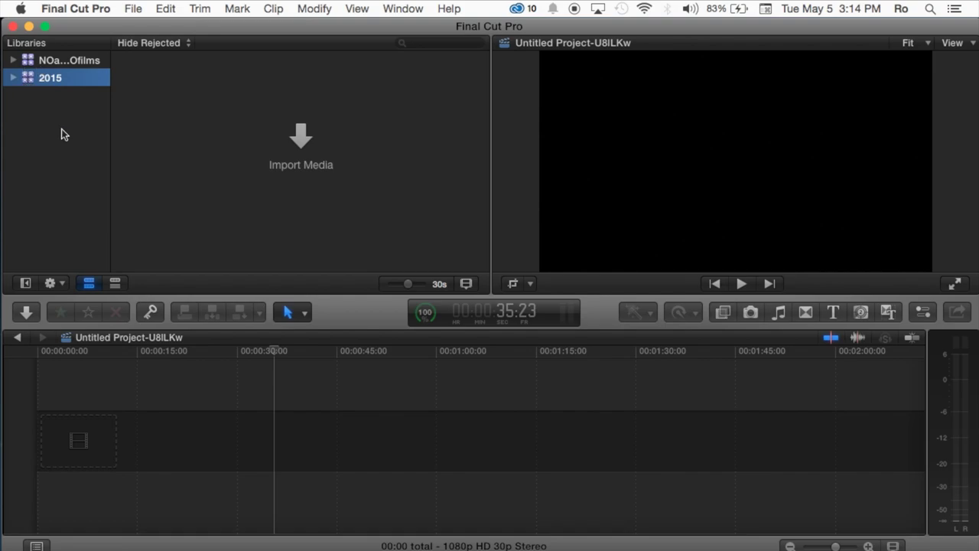
left_click(47, 63)
left_click(16, 60)
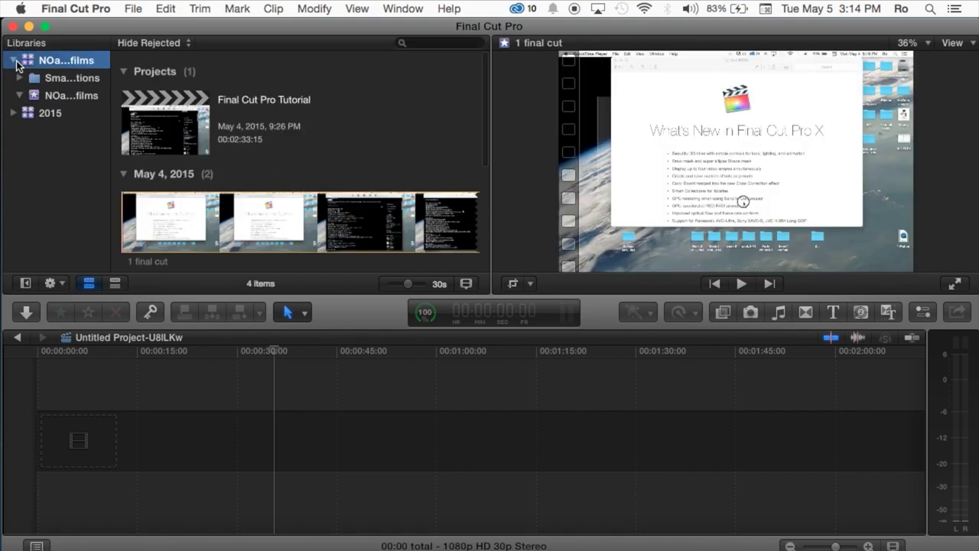
left_click(58, 98)
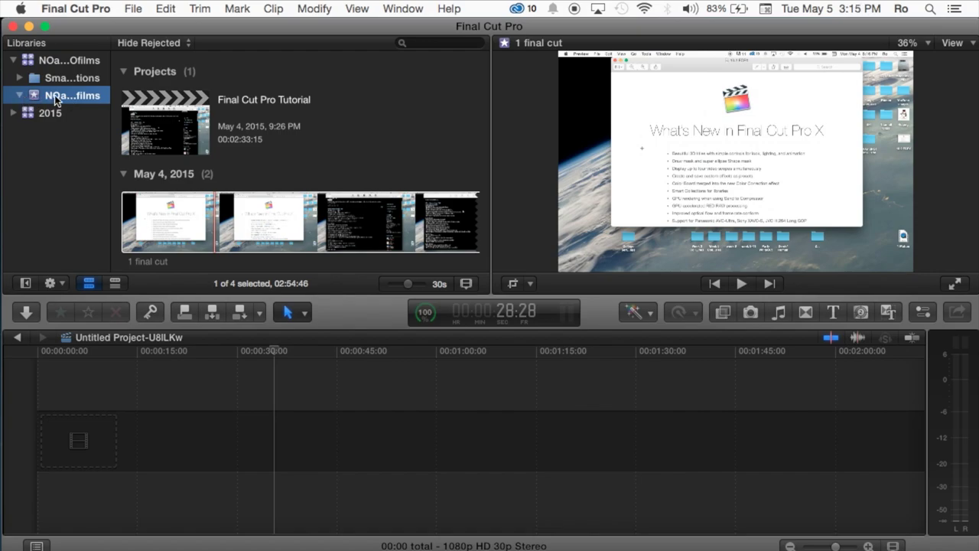
left_click(172, 116)
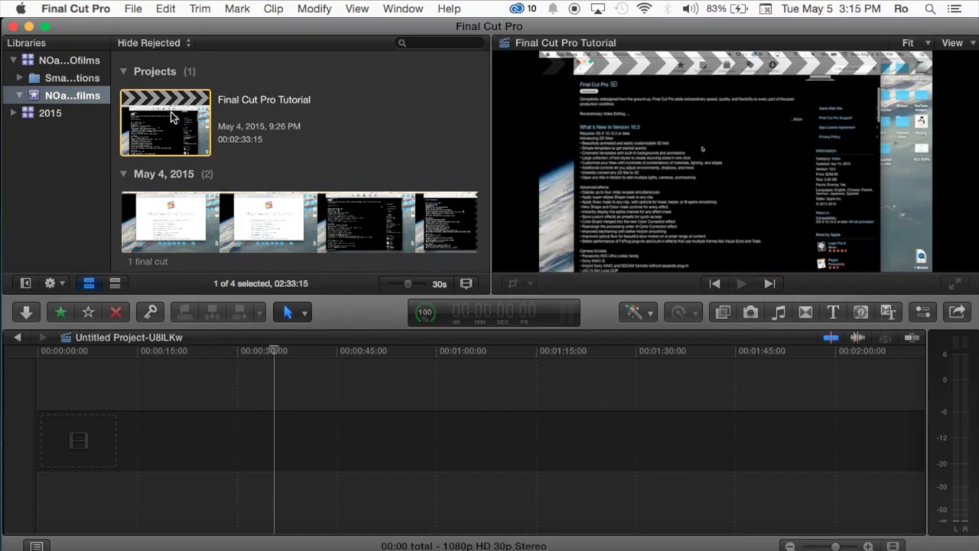
scroll(184, 119, "down", 3)
scroll(199, 123, "up", 3)
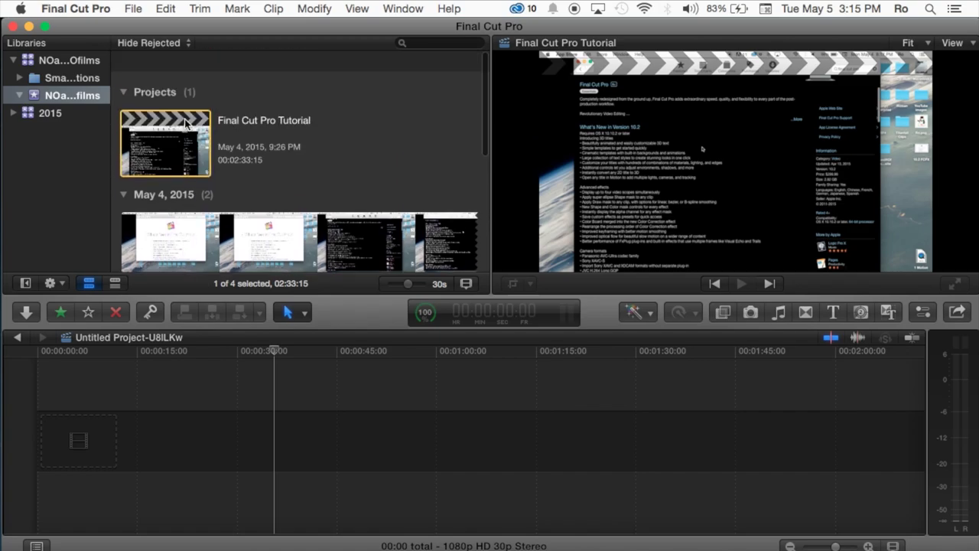
Browse the All Video, Audio Only, Favorites, Projects and Stills smart collections, then fold them away.
left_click(62, 80)
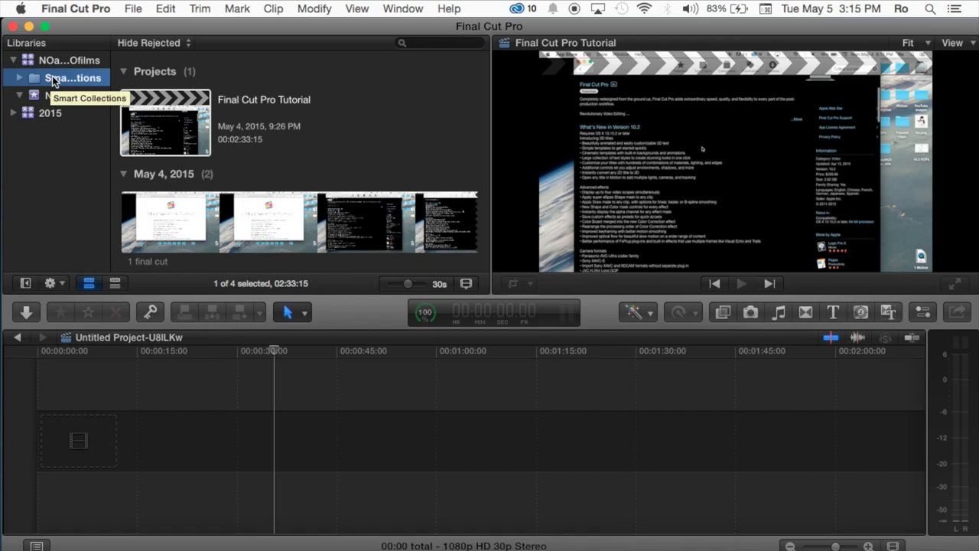
left_click(20, 77)
left_click(65, 95)
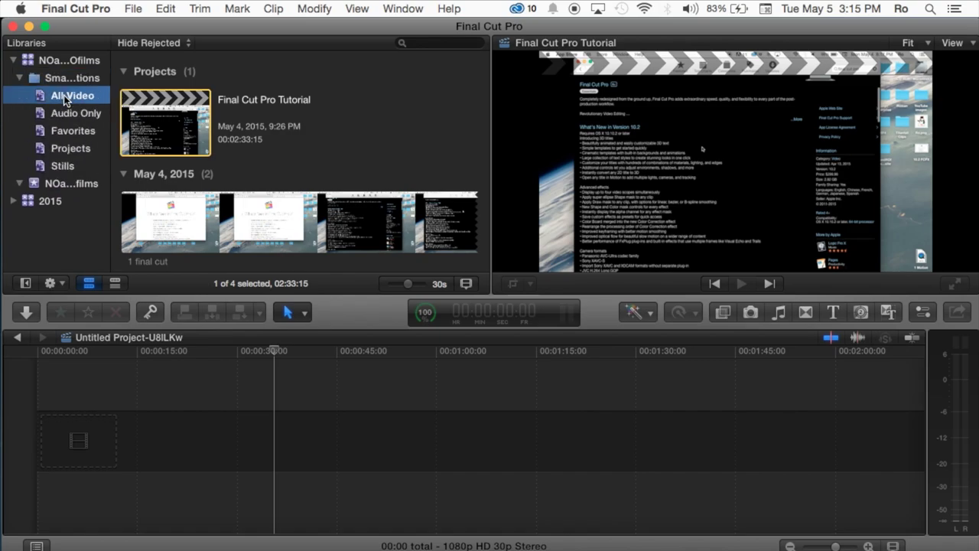
scroll(233, 153, "down", 1)
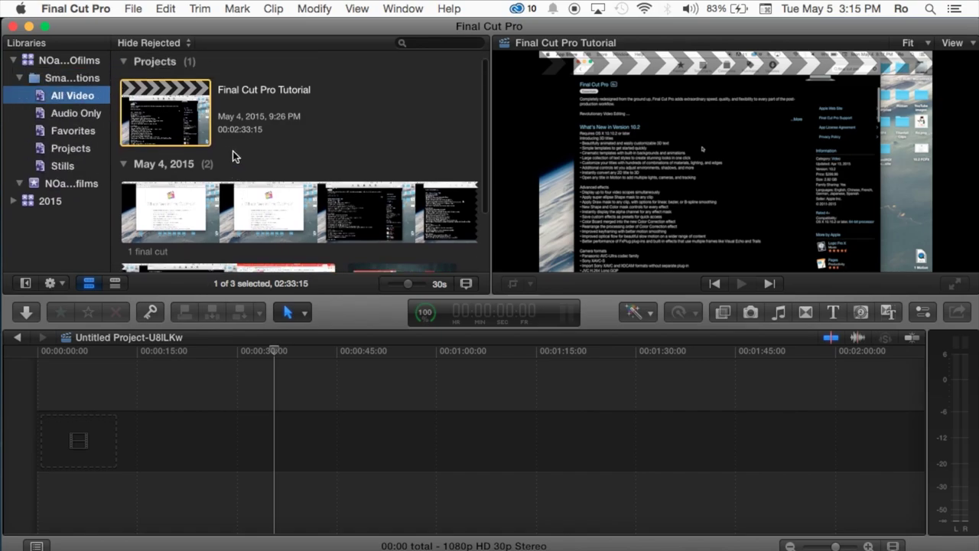
left_click(79, 111)
left_click(77, 133)
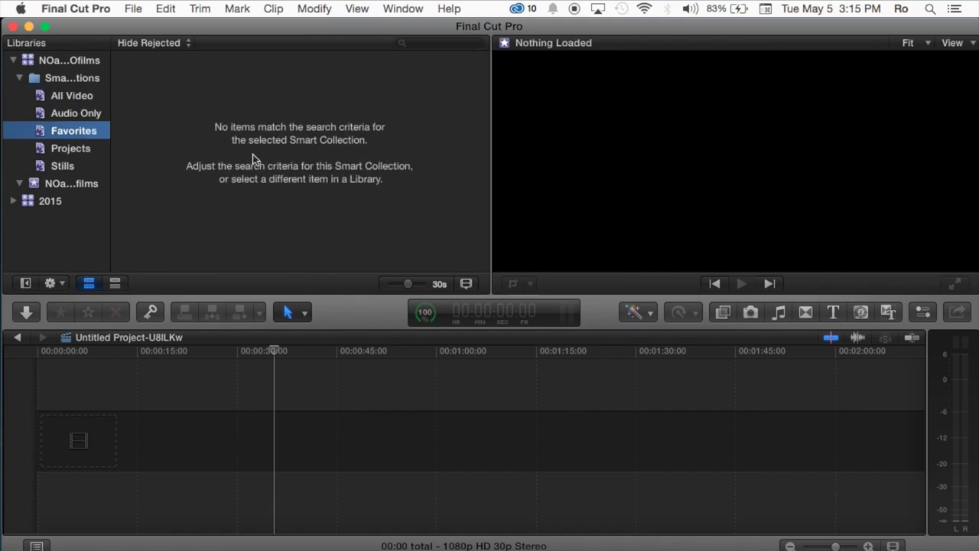
left_click(79, 150)
left_click(61, 167)
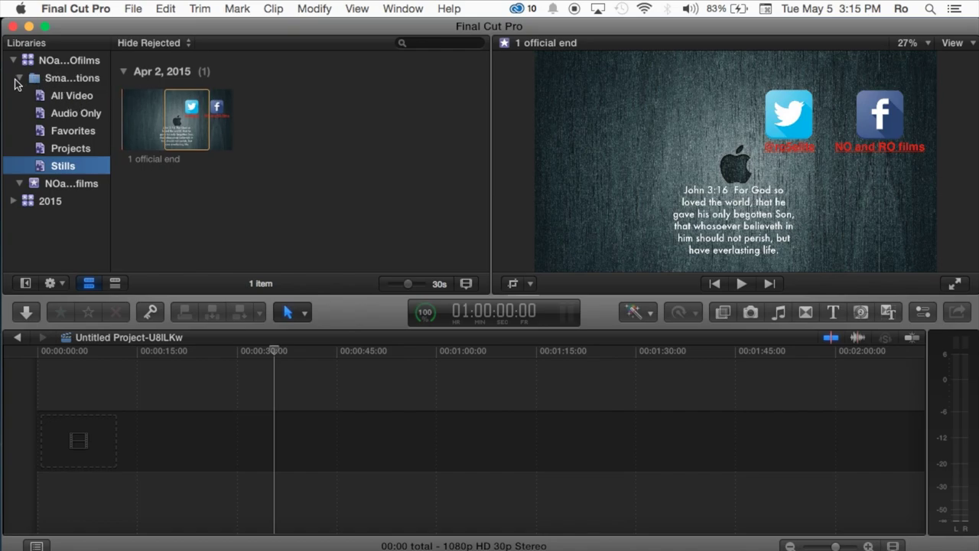
left_click(19, 78)
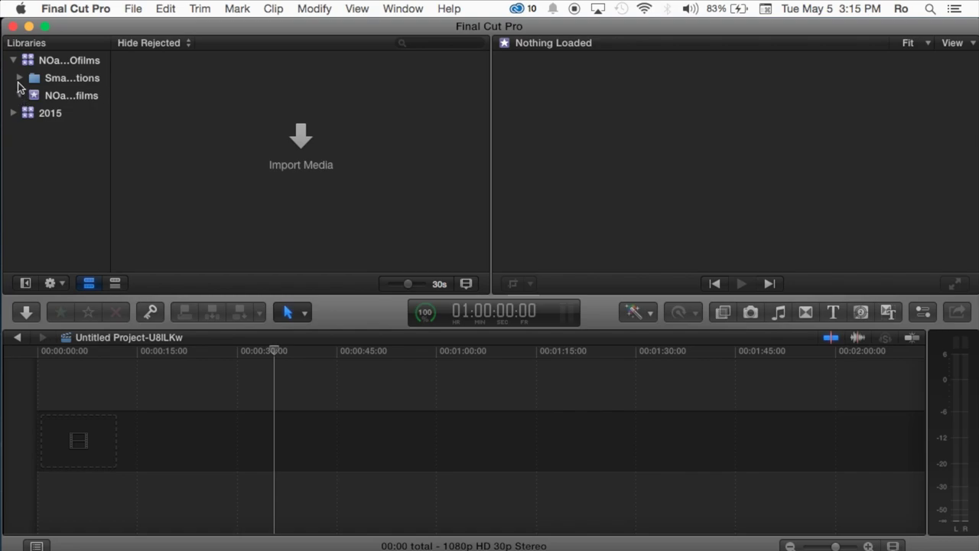
Collapse the old library and save a new library named 'Other' in Movies.
left_click(13, 60)
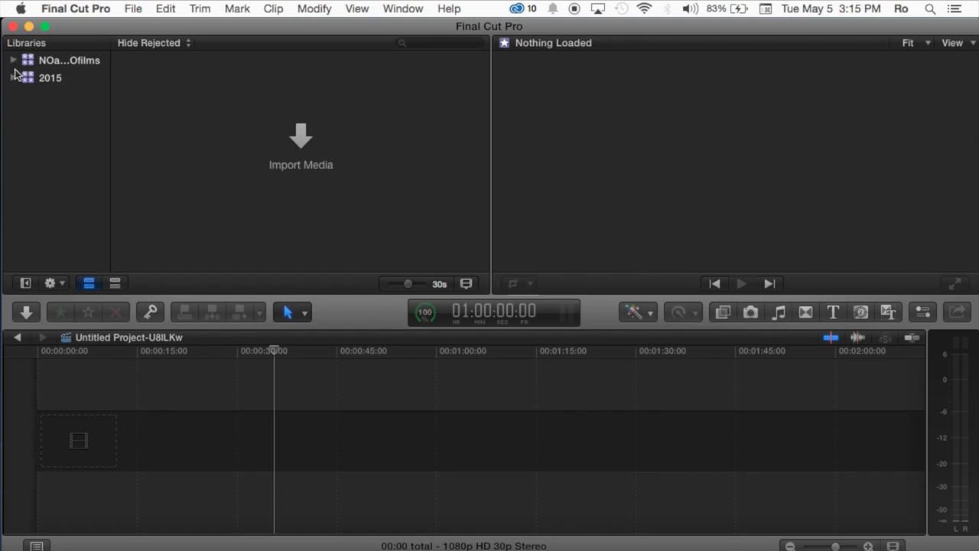
left_click(137, 9)
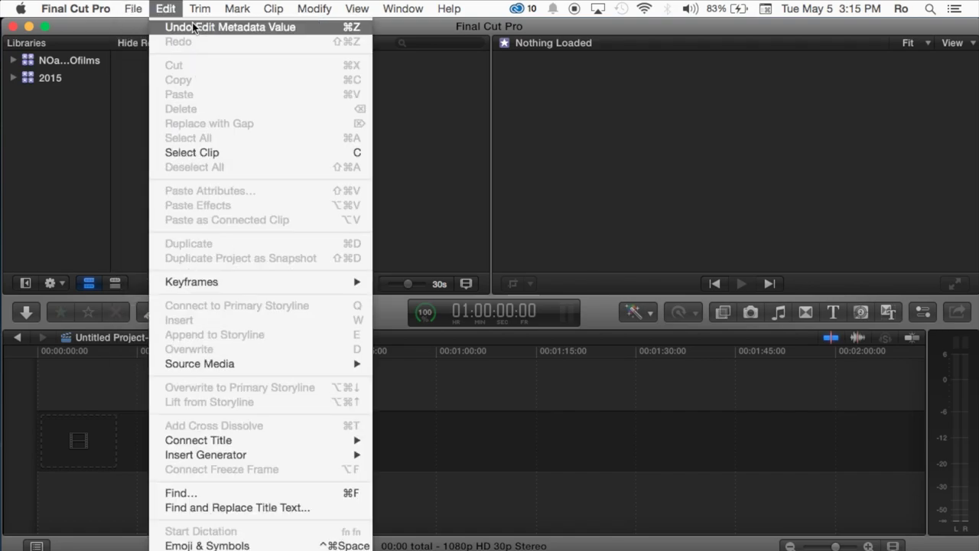
mouse_move(284, 30)
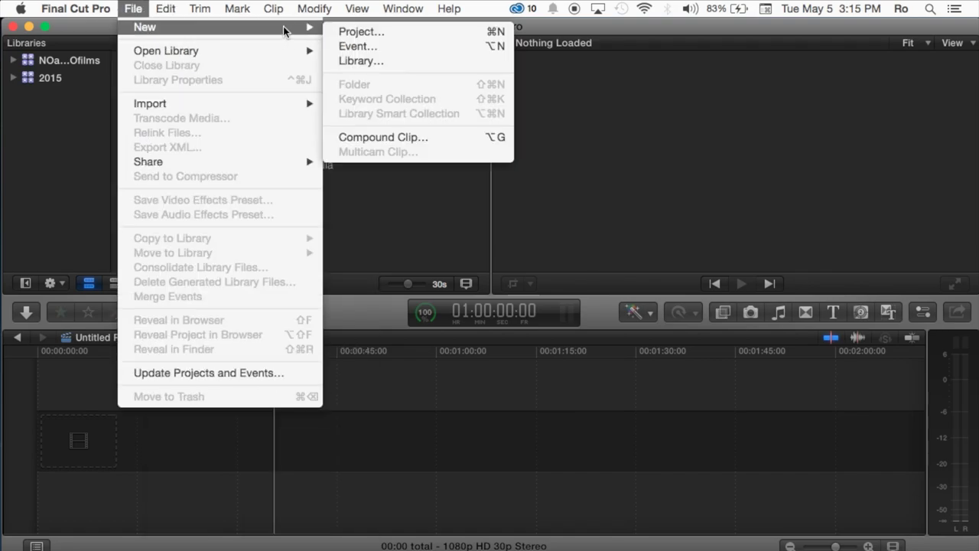
left_click(370, 61)
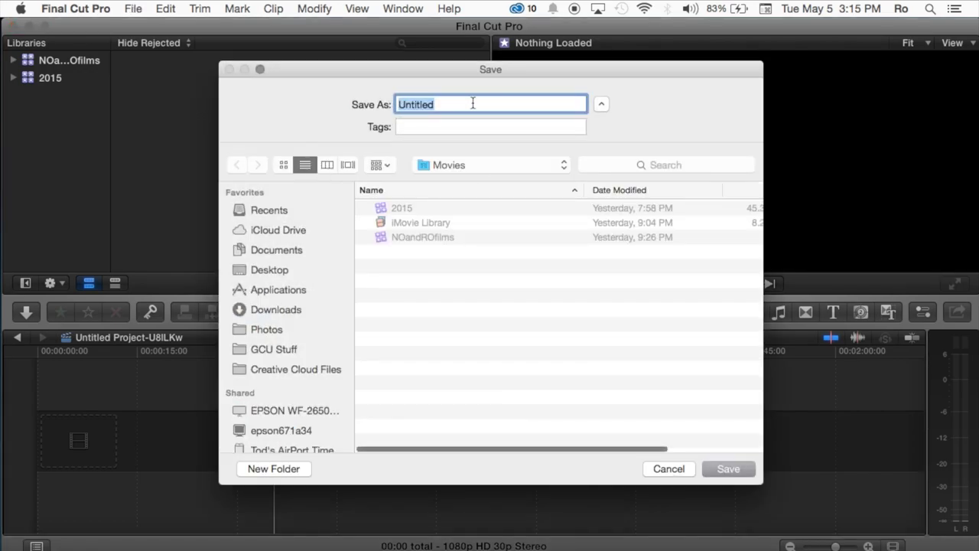
left_click(471, 103)
double_click(472, 102)
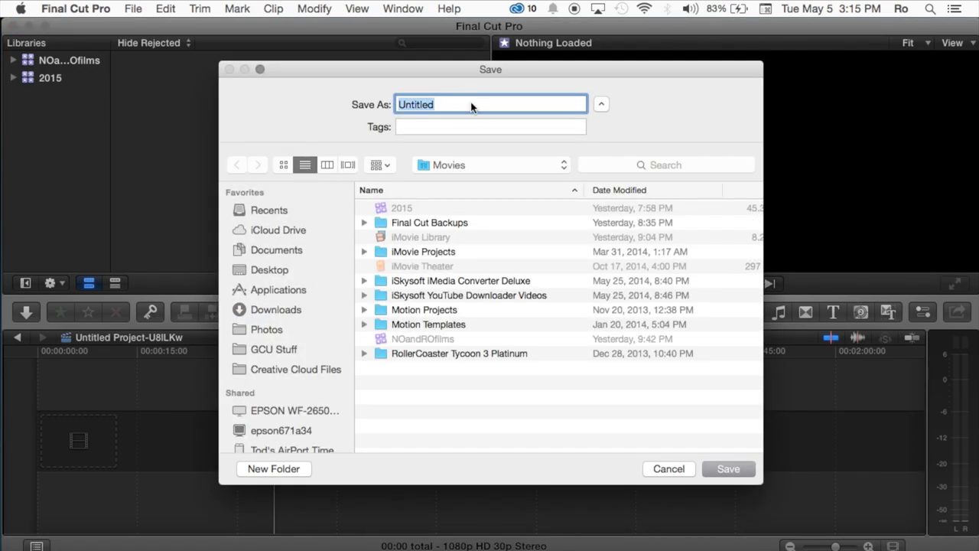
type("Other")
left_click(539, 173)
left_click(506, 171)
left_click(739, 469)
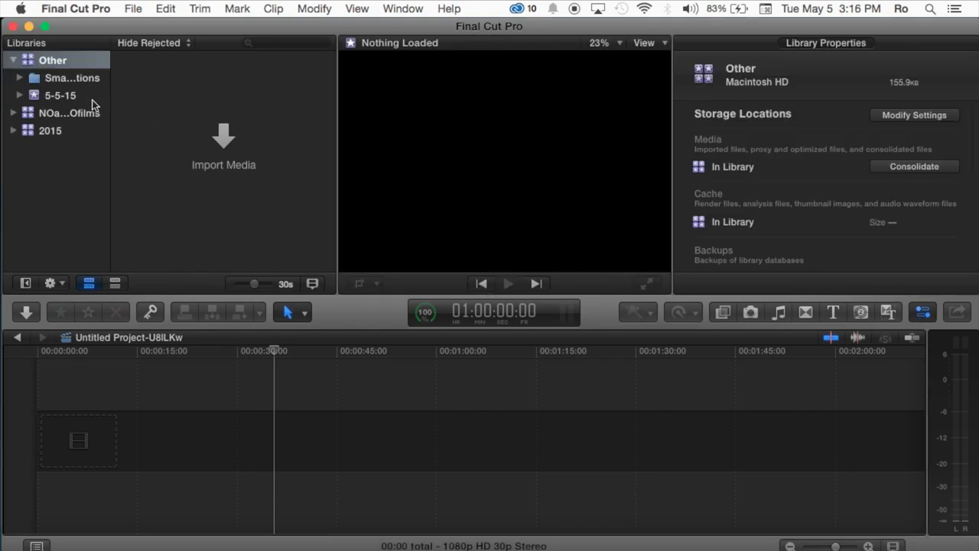
Rename the 5-5-15 event to 'Tutorial' and select the Other library to show its properties.
left_click(36, 78)
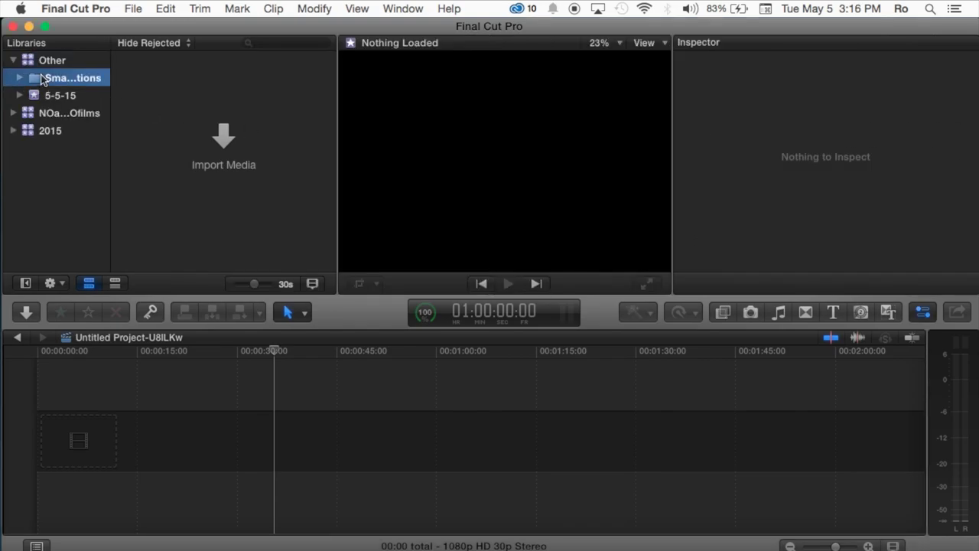
left_click(54, 97)
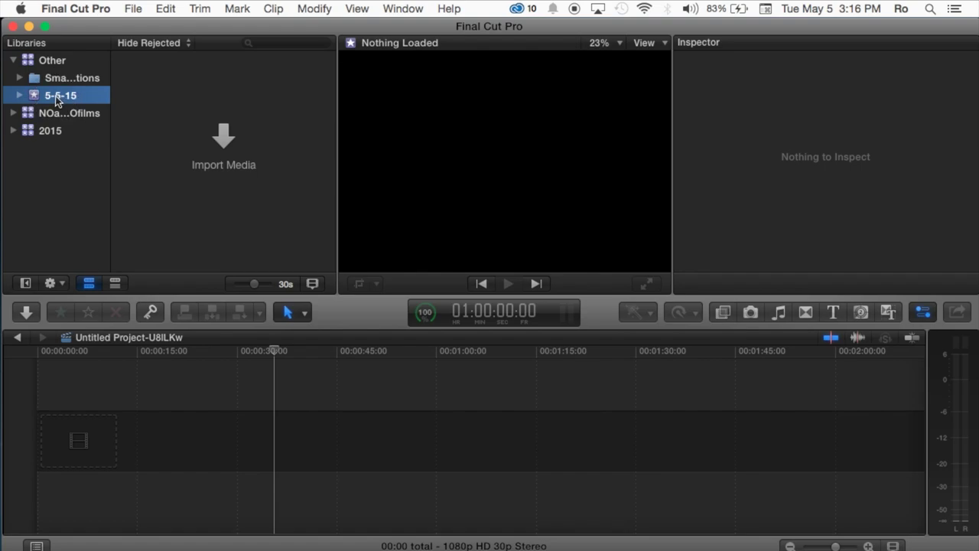
left_click(55, 95)
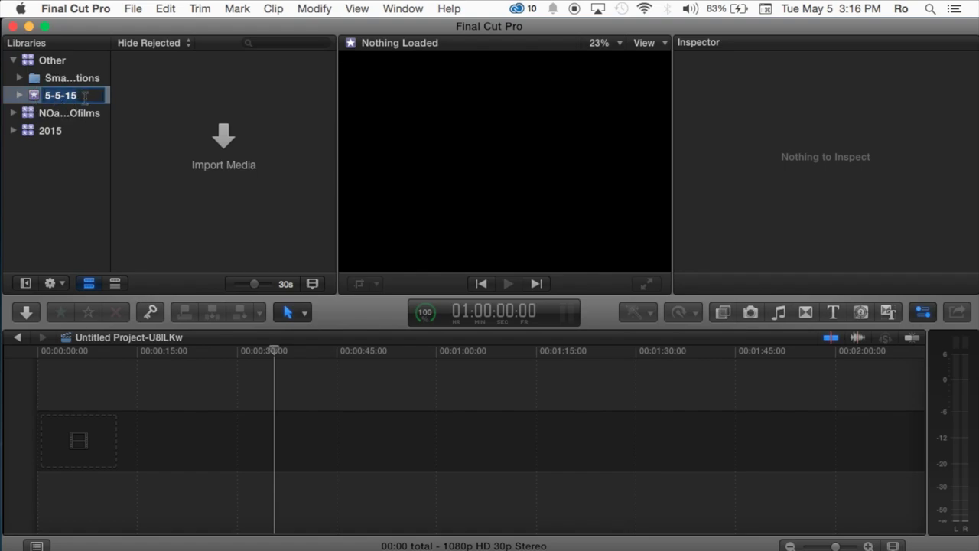
type("Other")
left_click_drag(75, 94, 44, 95)
type("Tutorial")
key("Return")
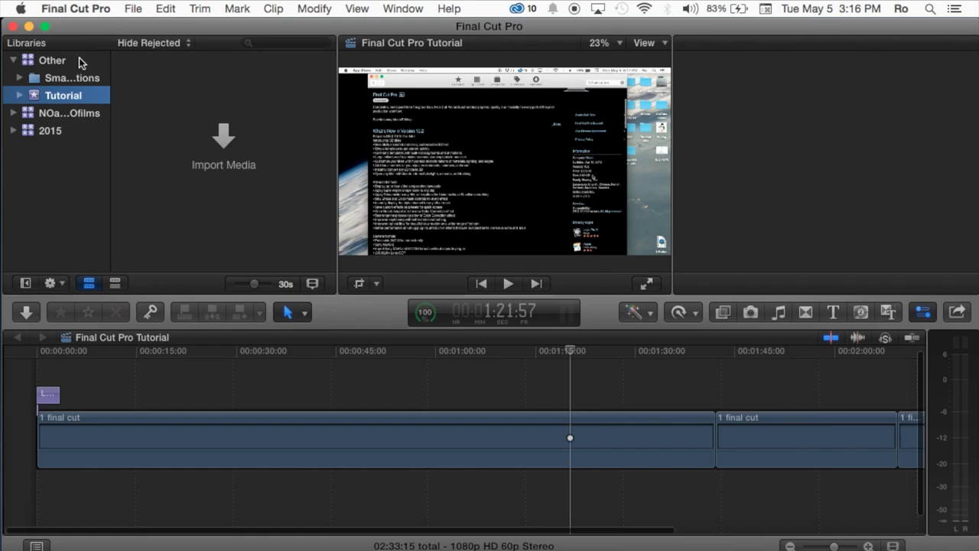
left_click(56, 61)
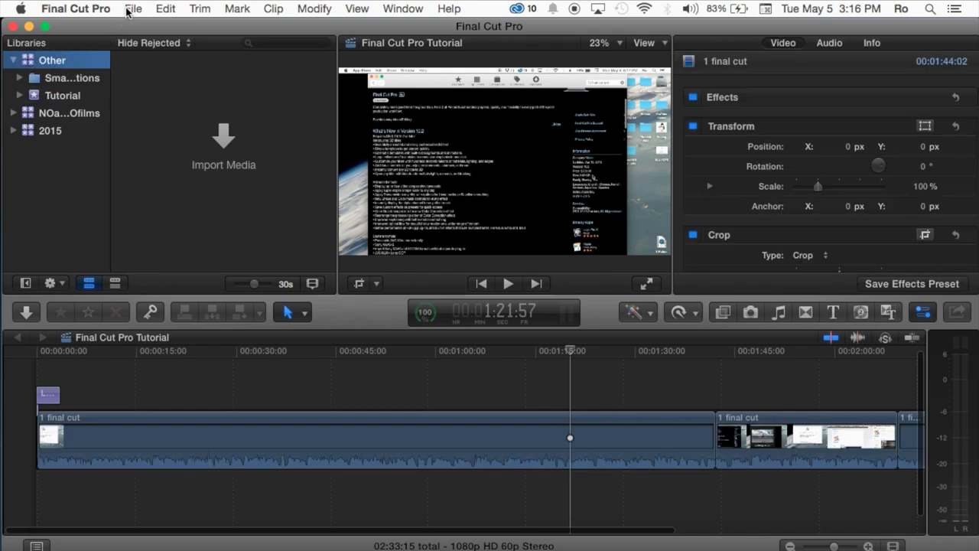
Add an event named 'Other' to the Other library with Create New Project unchecked.
left_click(51, 78)
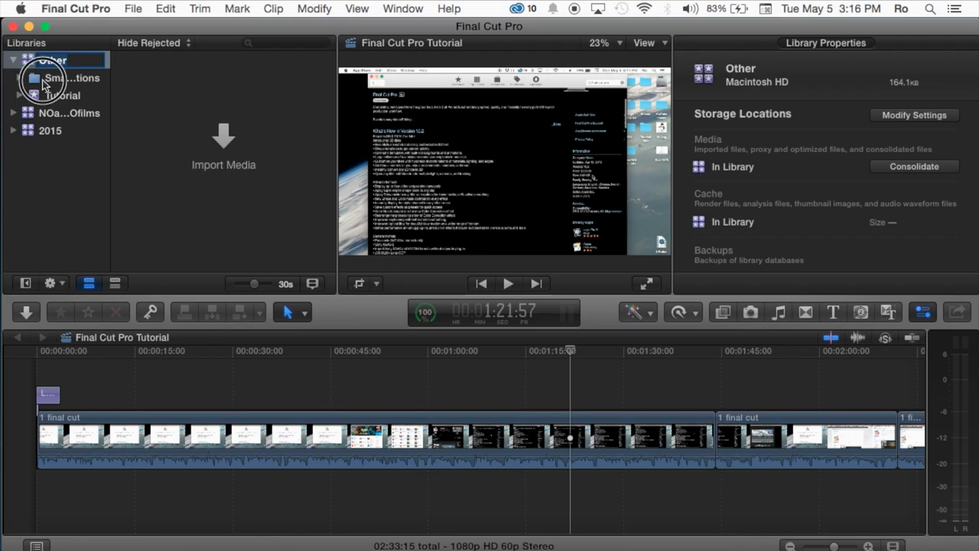
left_click(57, 60)
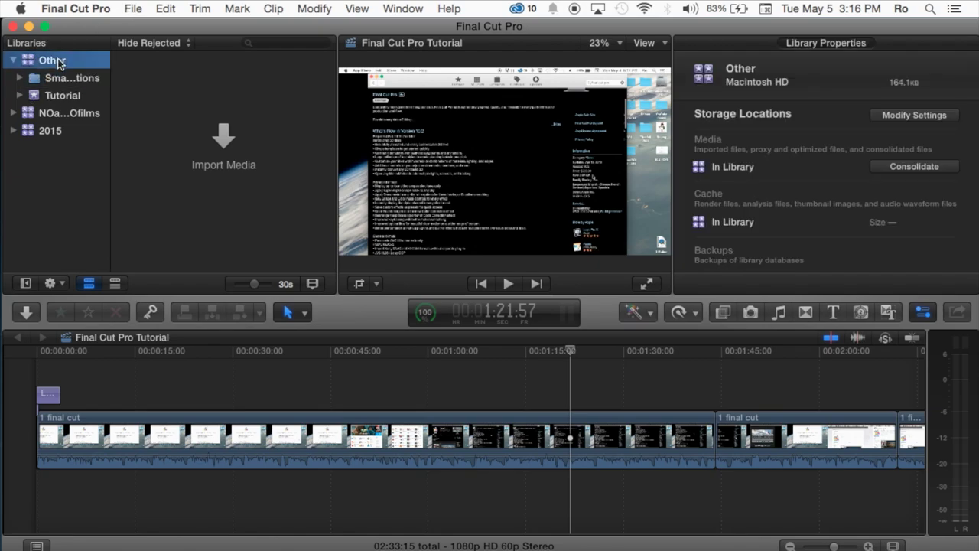
left_click(133, 9)
mouse_move(162, 31)
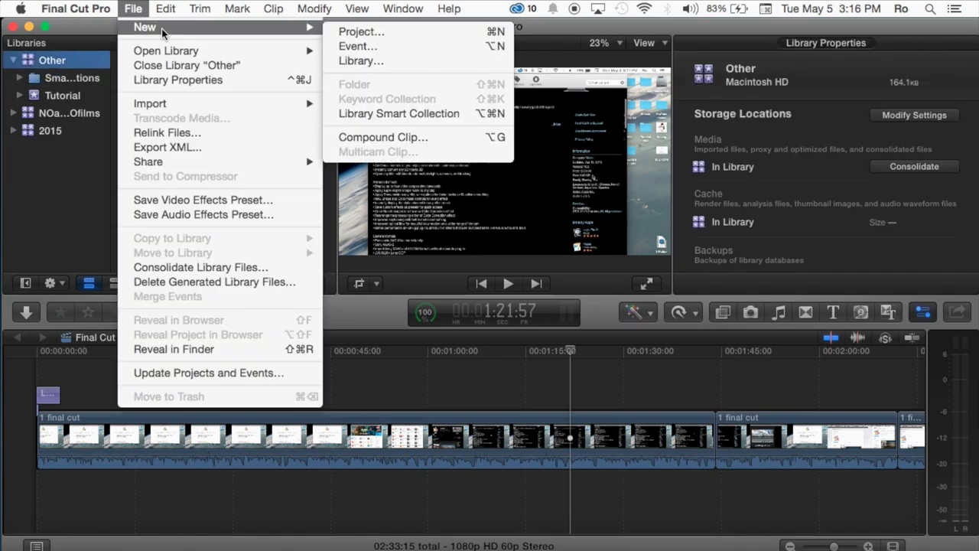
left_click(363, 48)
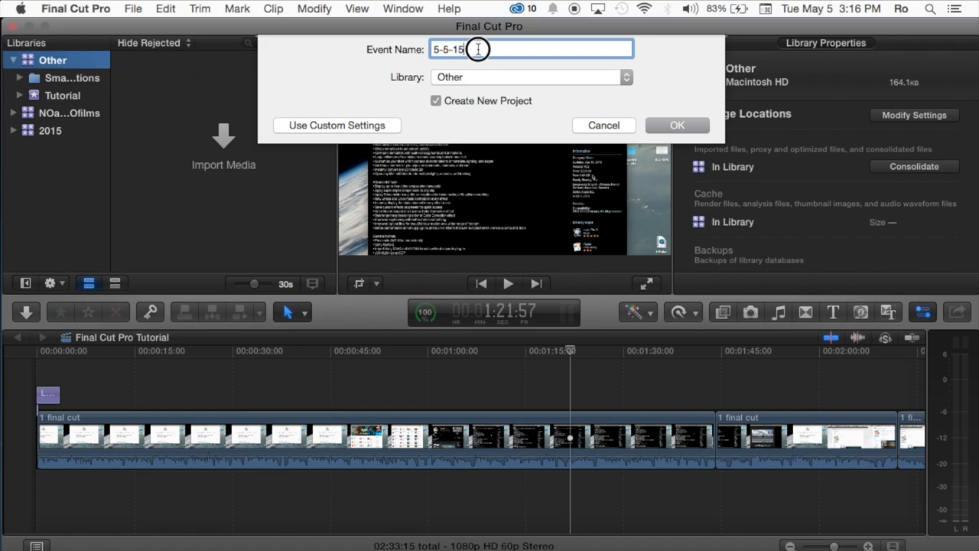
type("Other")
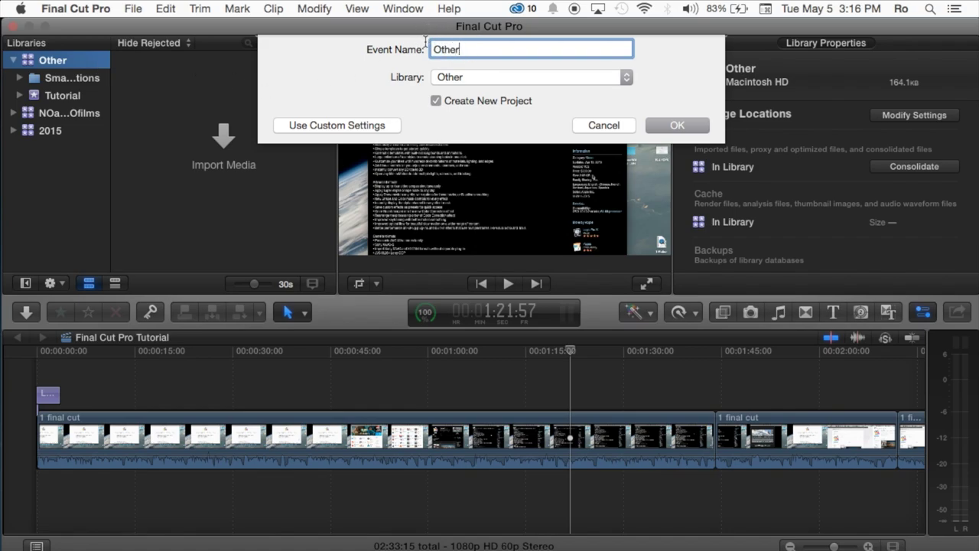
left_click(470, 79)
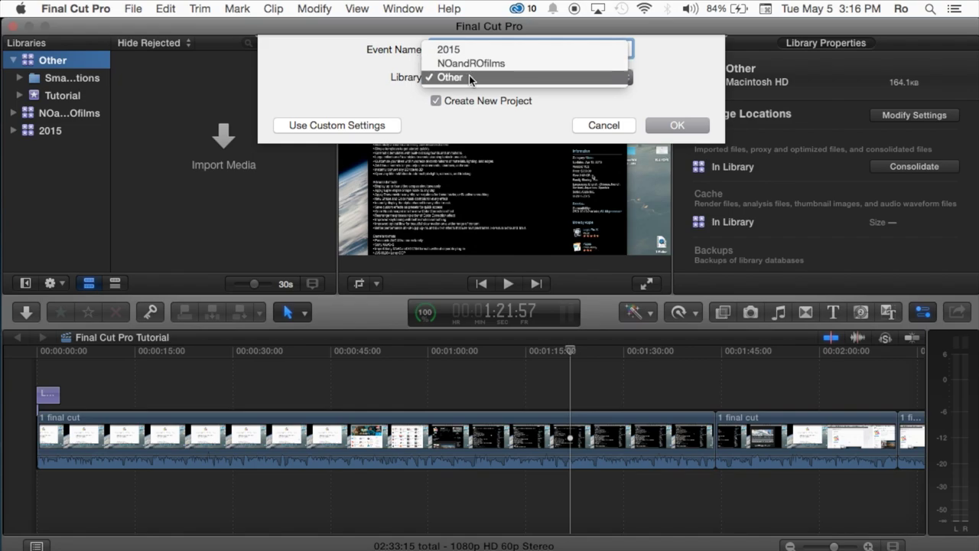
left_click(468, 74)
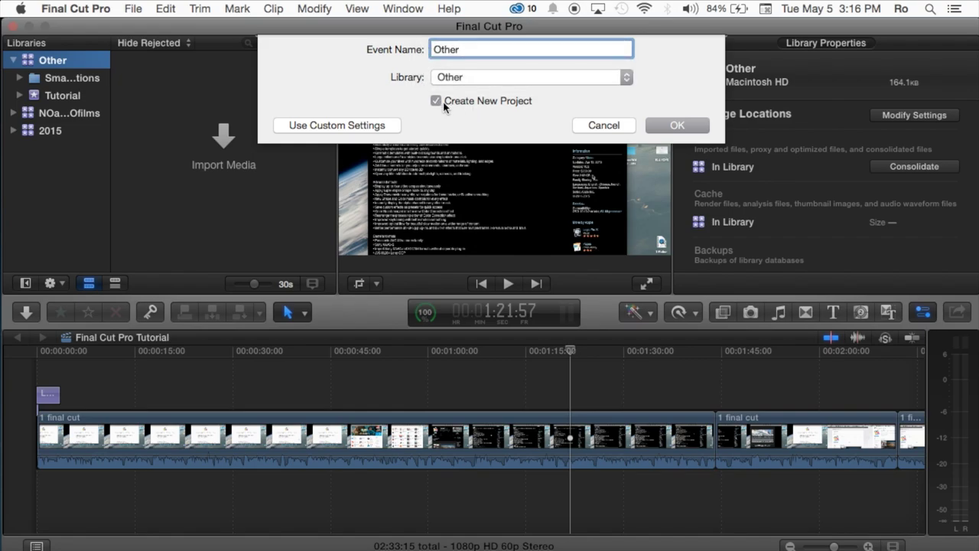
left_click(436, 101)
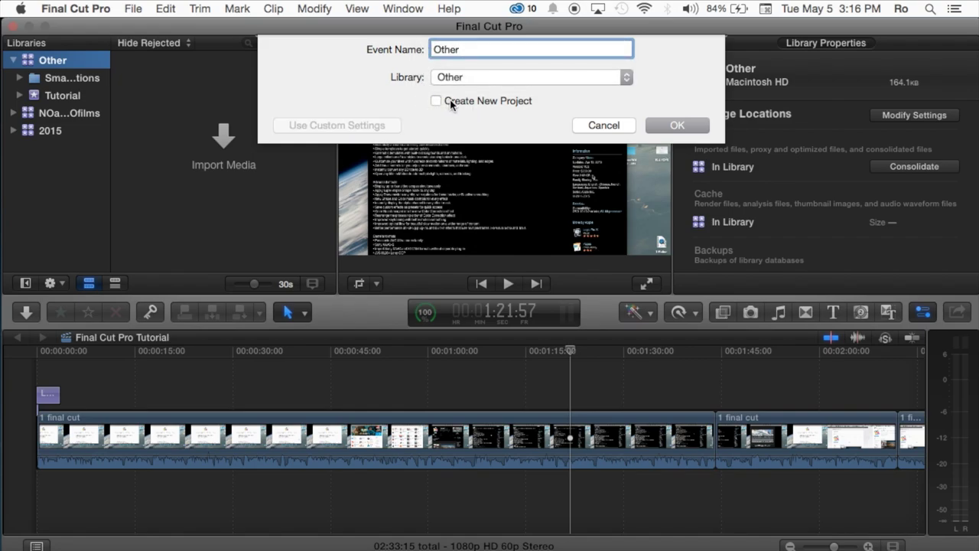
left_click(672, 123)
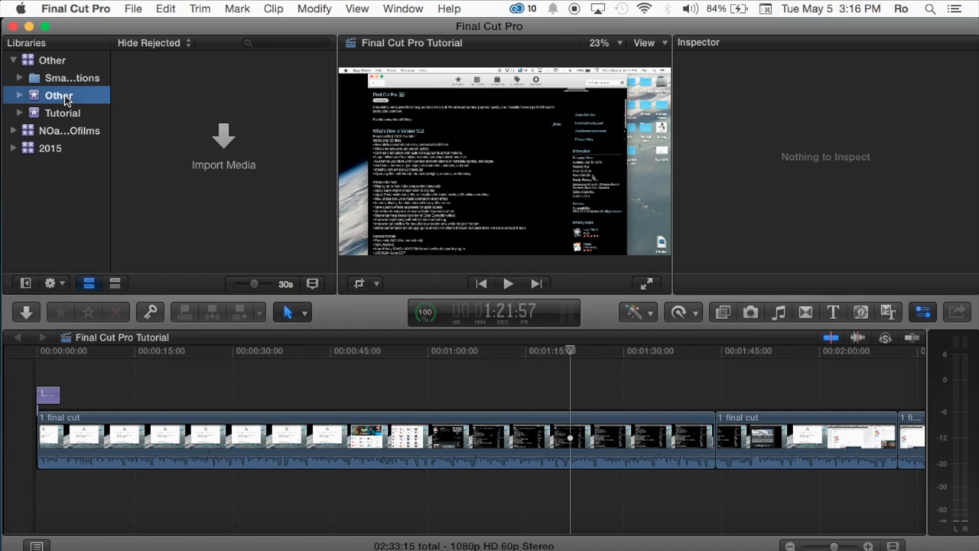
Check the Tutorial event's contents, glance at the NOandROfilms library, and reselect Tutorial.
left_click(71, 112)
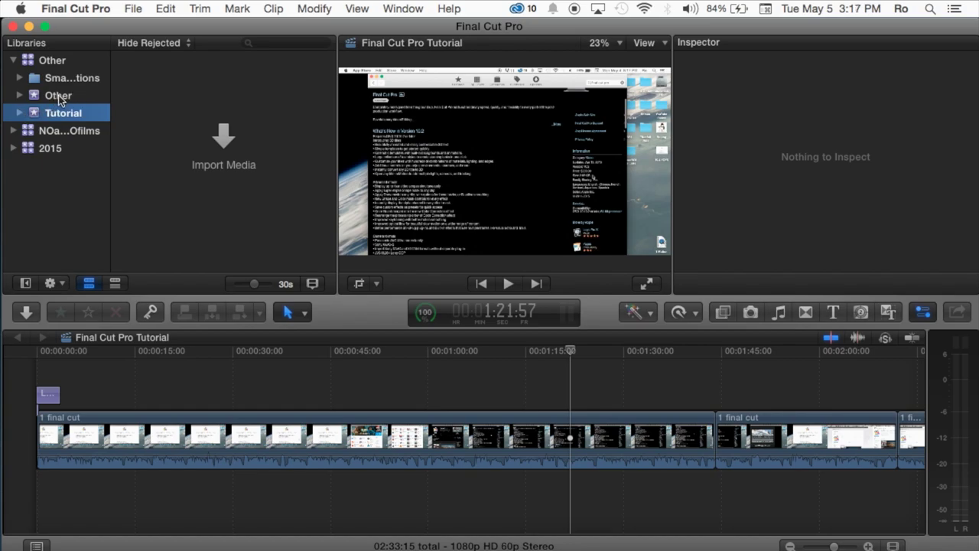
left_click(19, 113)
left_click(19, 113)
left_click(90, 130)
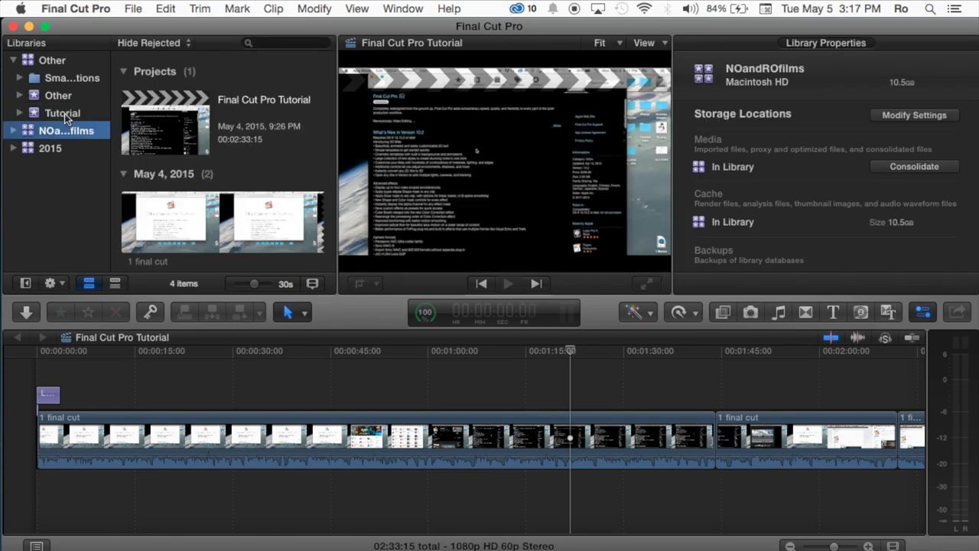
left_click(64, 112)
Create the empty project 'Final Cut Pro 10.2 Tutorial' in the Tutorial event.
right_click(72, 111)
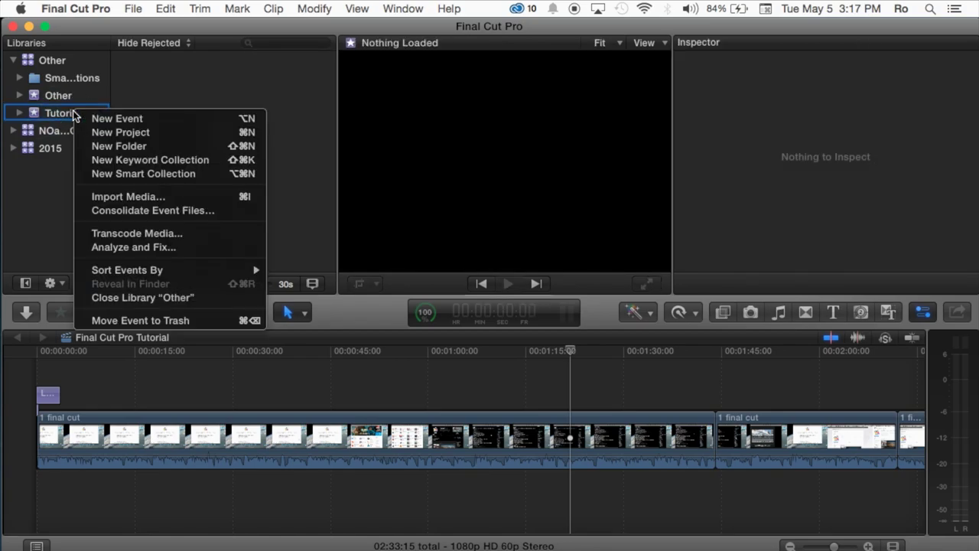
left_click(73, 111)
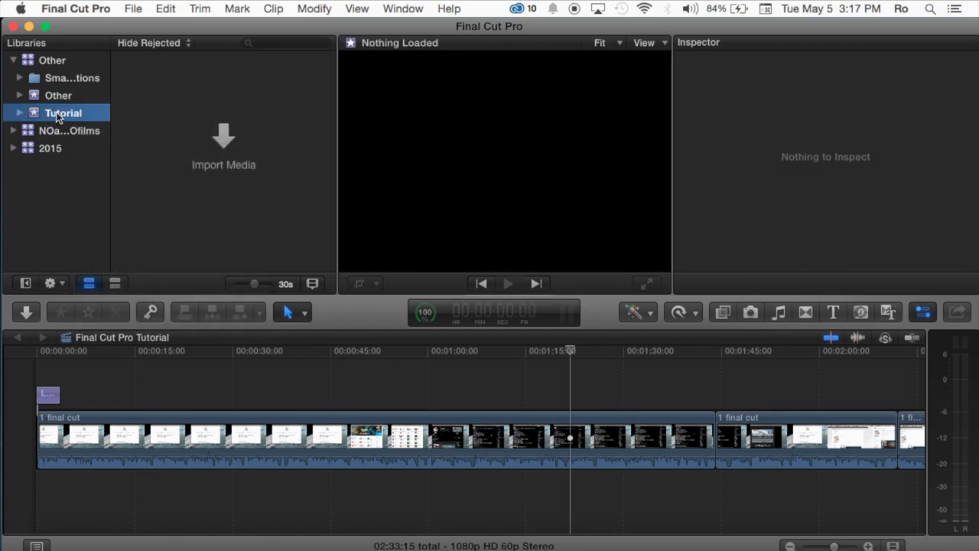
left_click(133, 7)
mouse_move(146, 27)
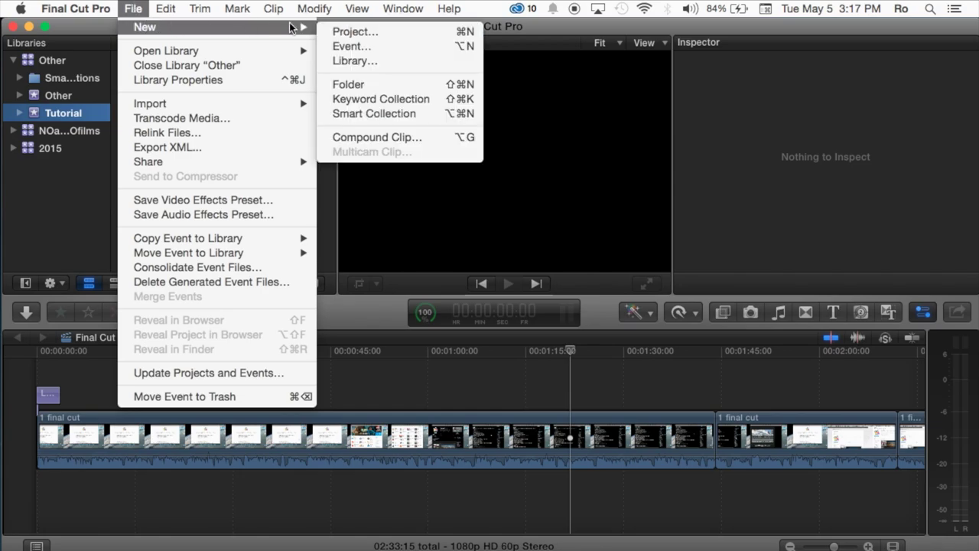
left_click(356, 33)
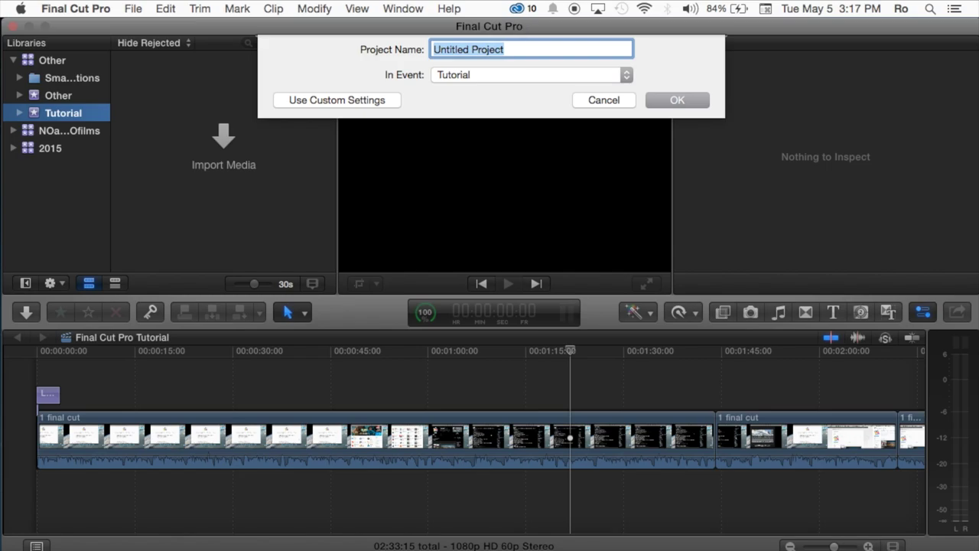
type("Final Cut P")
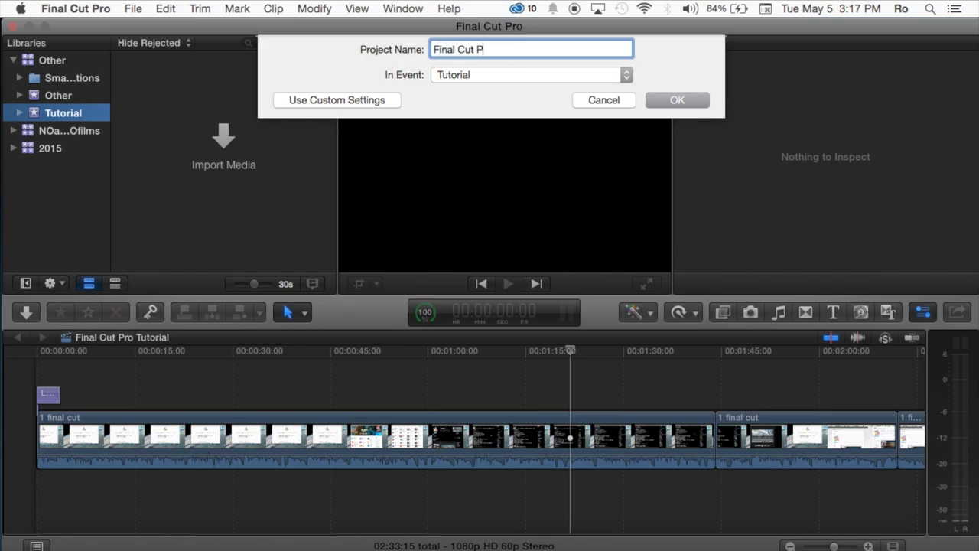
type("ro 10.2 Tutorial")
left_click(554, 78)
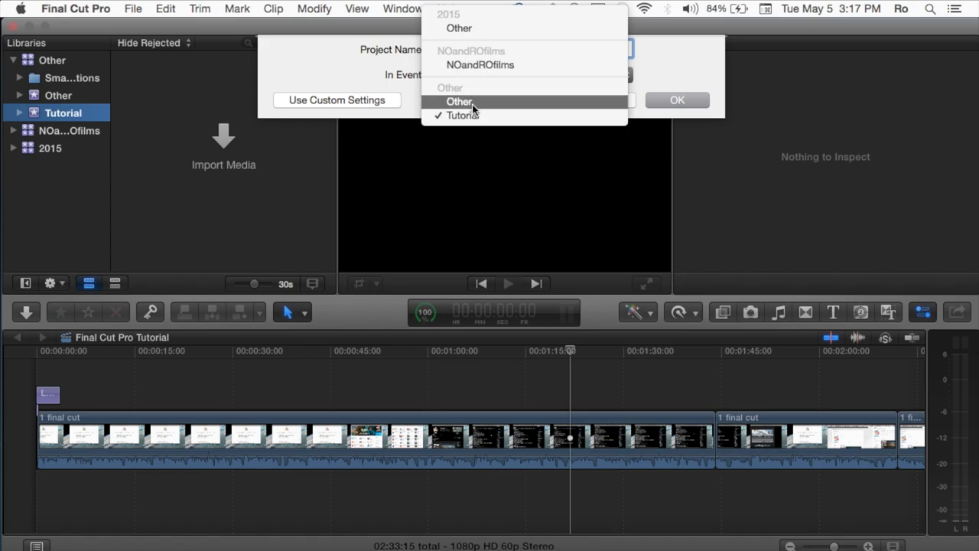
left_click(469, 118)
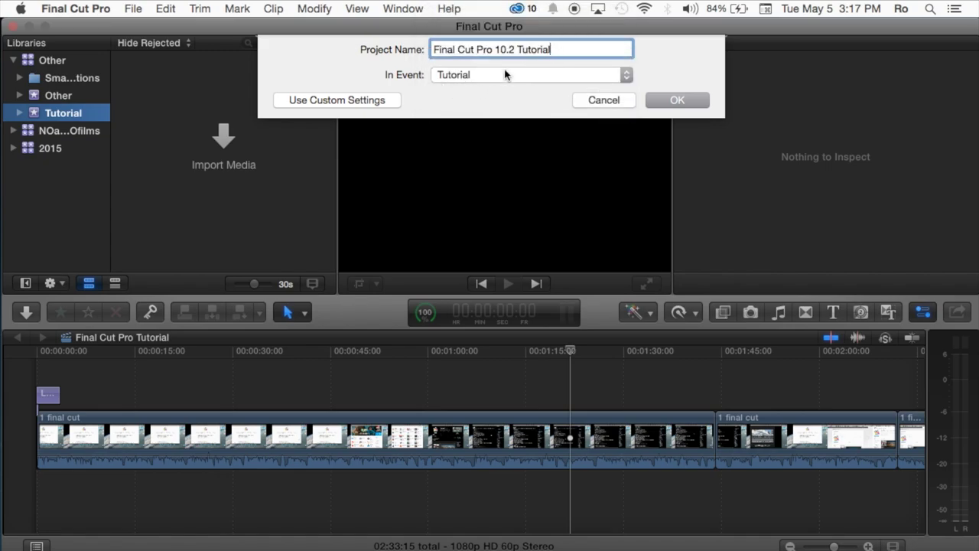
left_click(662, 100)
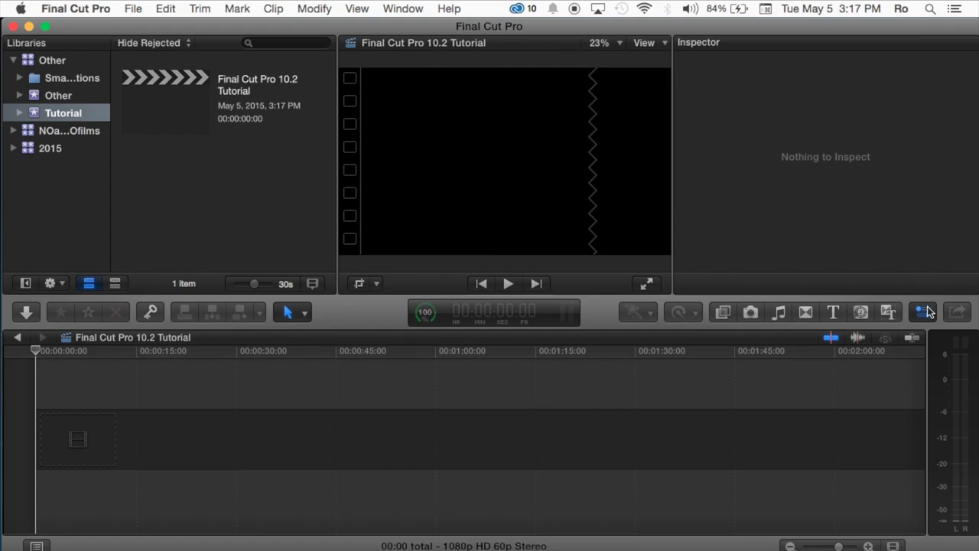
Hide the Inspector, select the new project, and move the playhead to about 8 seconds.
left_click(924, 313)
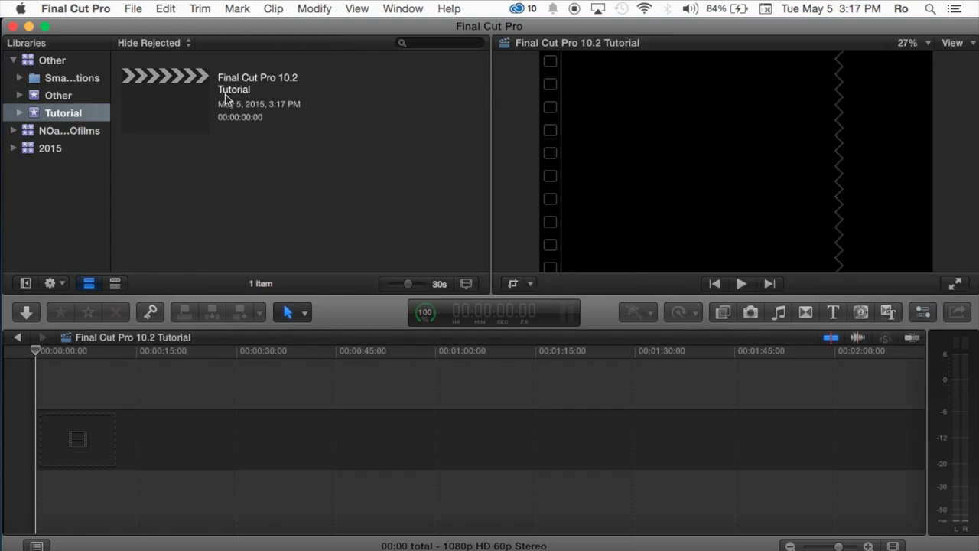
left_click(156, 98)
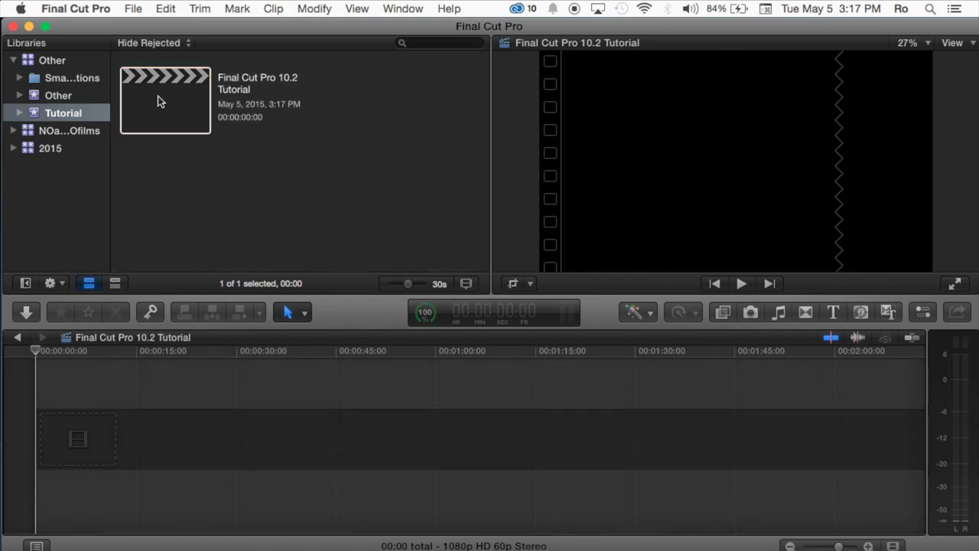
left_click(95, 394)
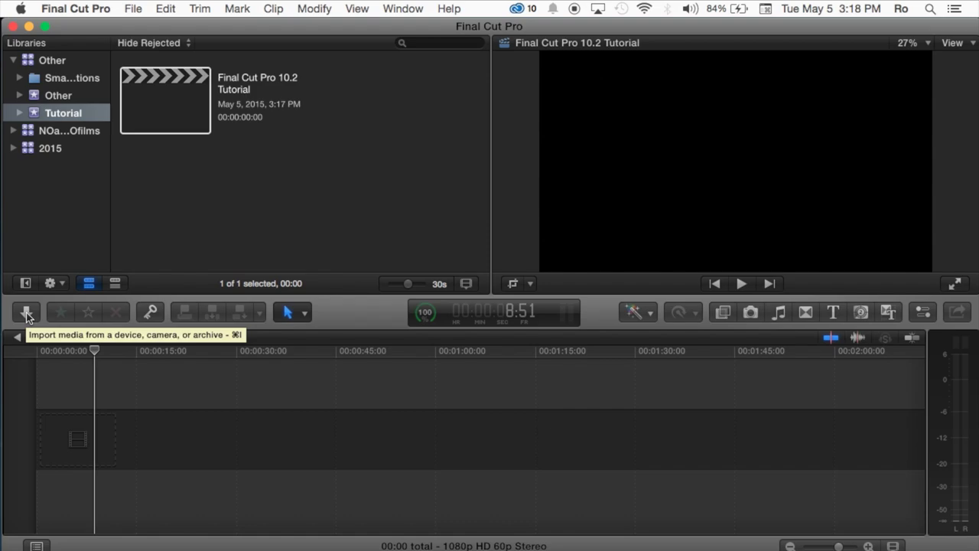
left_click(260, 187)
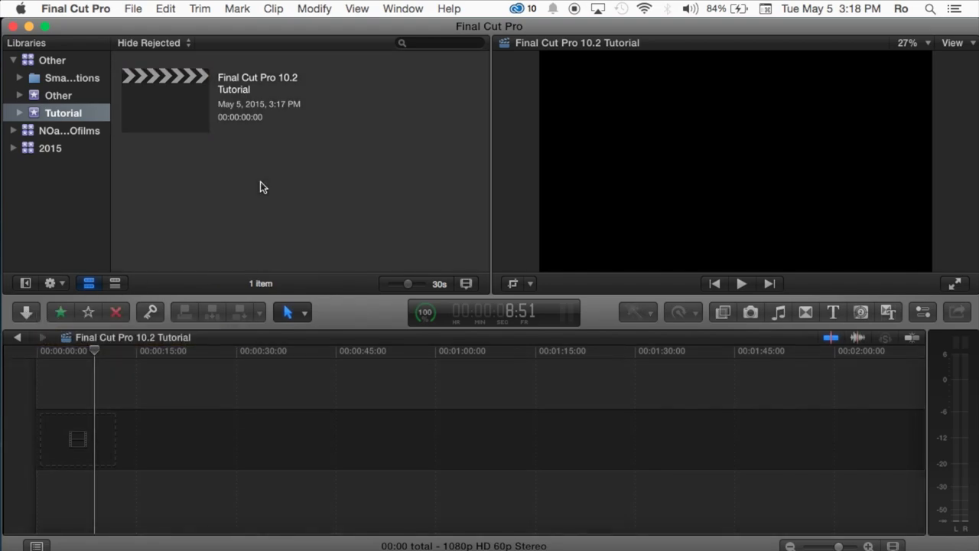